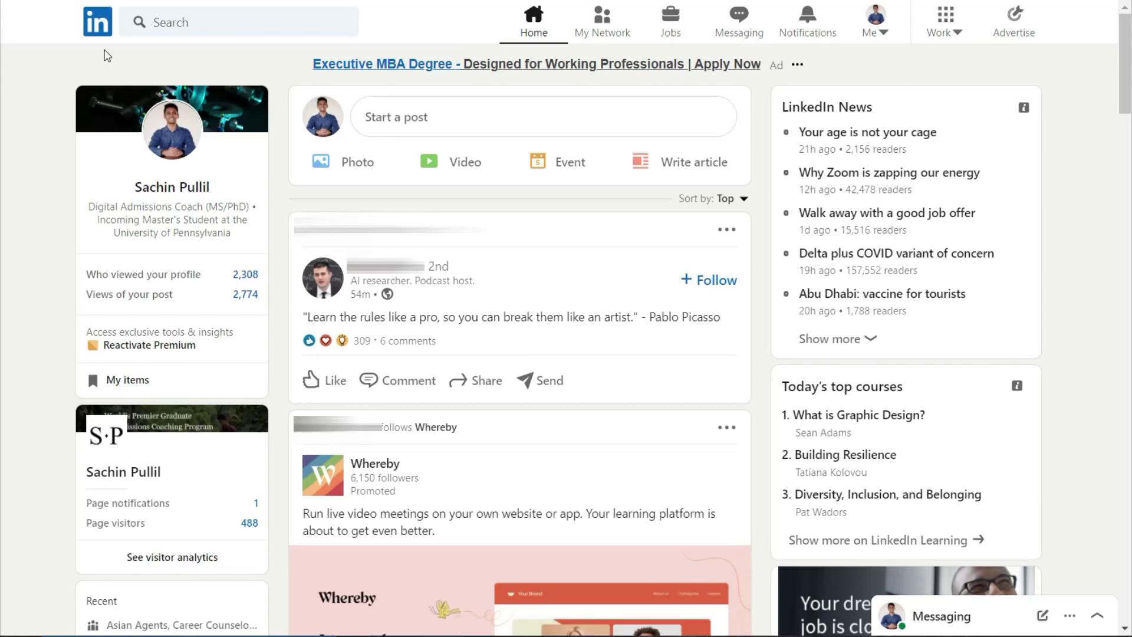
# - Run a LinkedIn search for 'robotics'
pyautogui.click(176, 24)
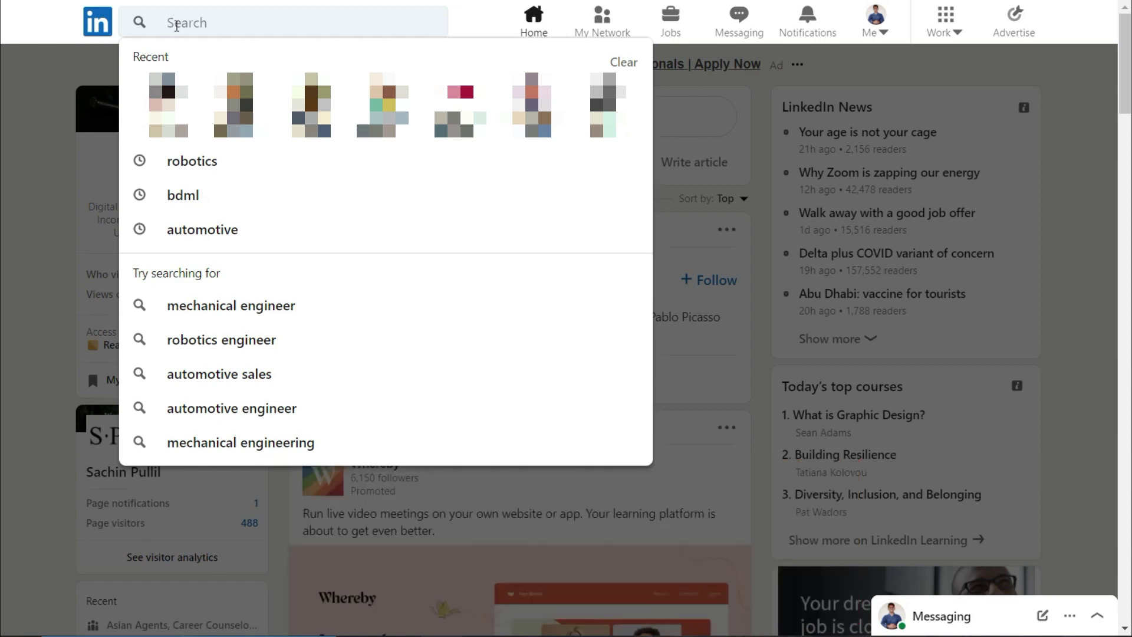
pyautogui.write('robotics')
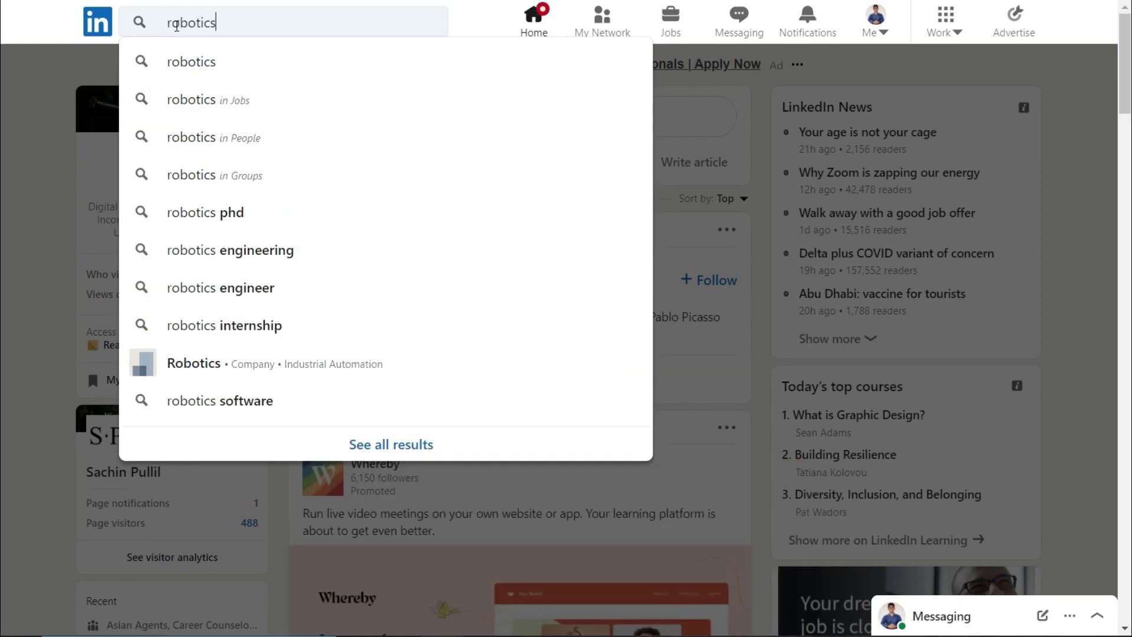
pyautogui.press('Return')
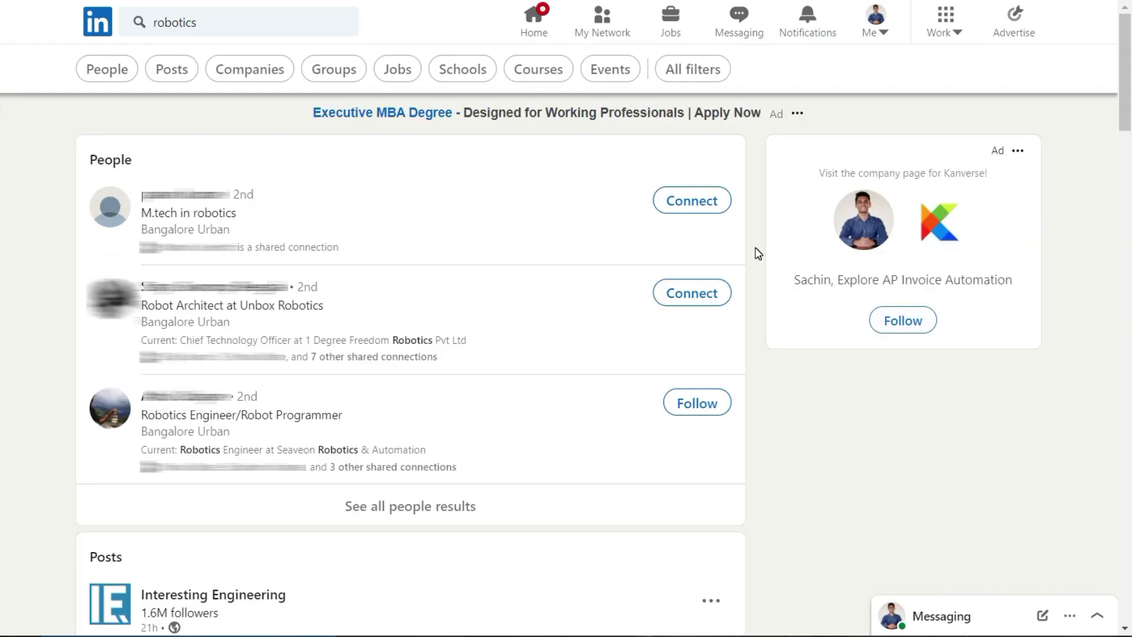
# - Filter the robotics people results by School to University of Southern California
pyautogui.click(707, 78)
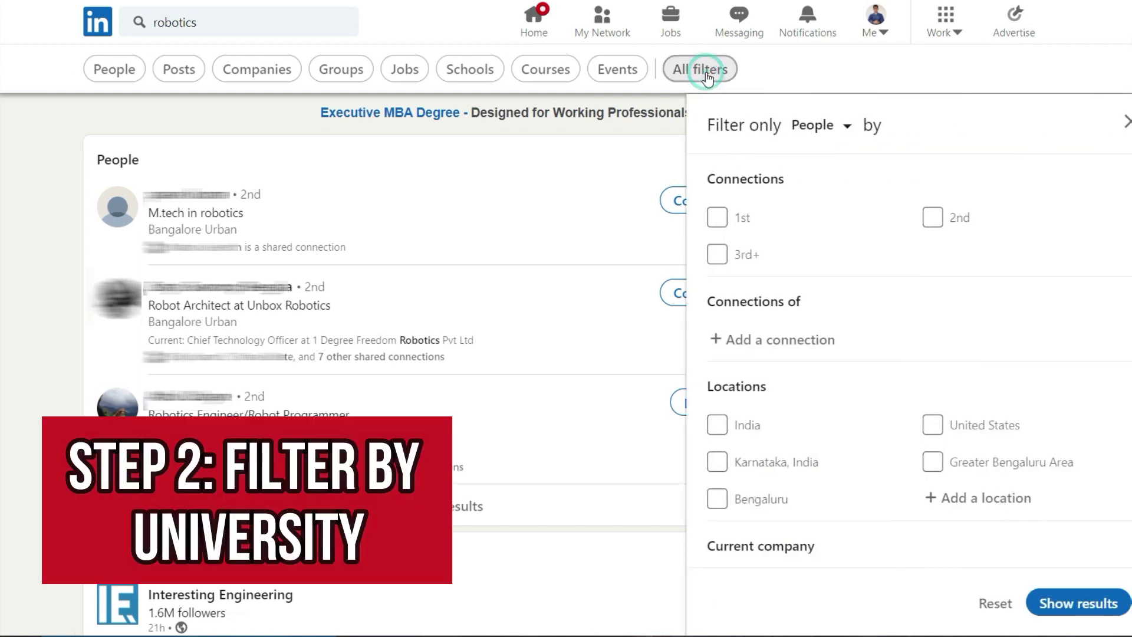
pyautogui.scroll(-4, 774, 321)
pyautogui.scroll(1, 774, 323)
pyautogui.scroll(-4, 775, 336)
pyautogui.scroll(-3, 774, 337)
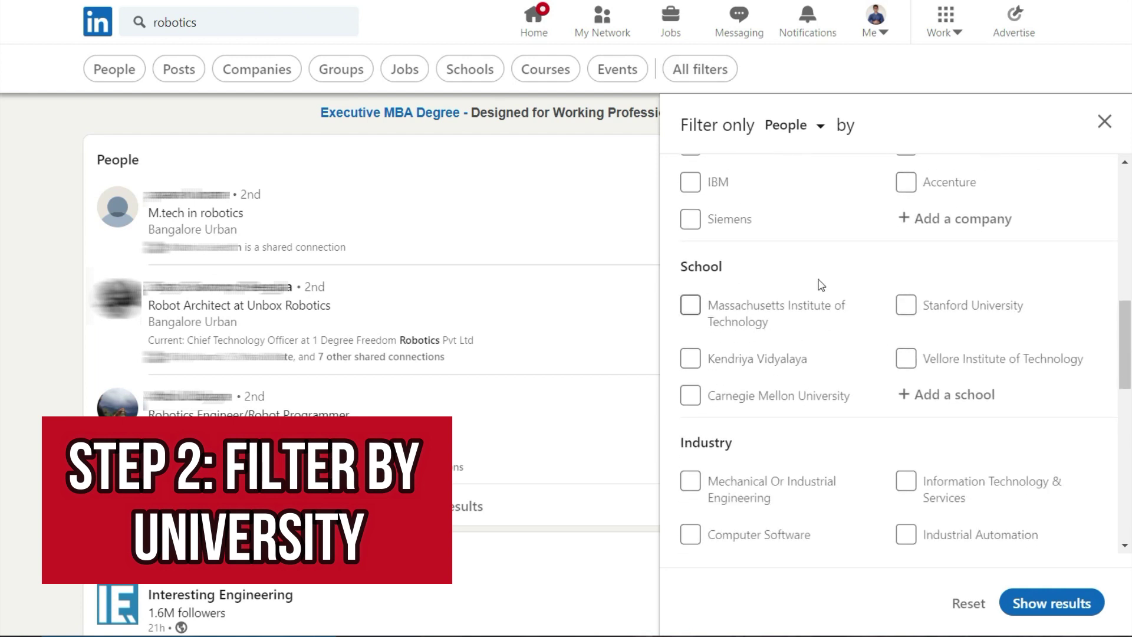
pyautogui.click(935, 406)
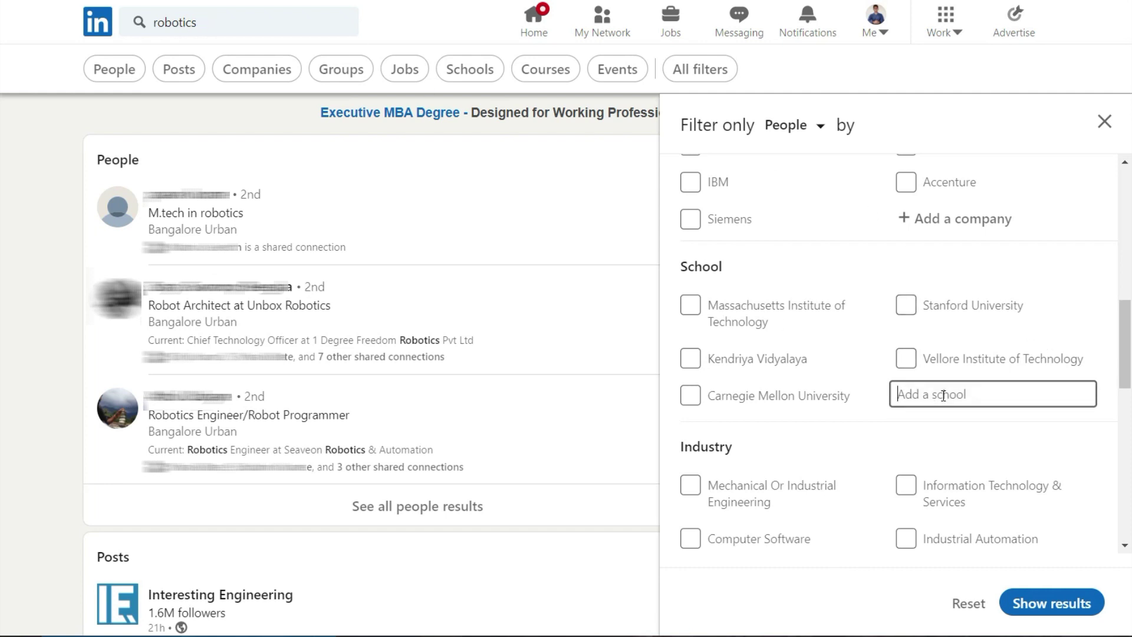
pyautogui.write('university of southern')
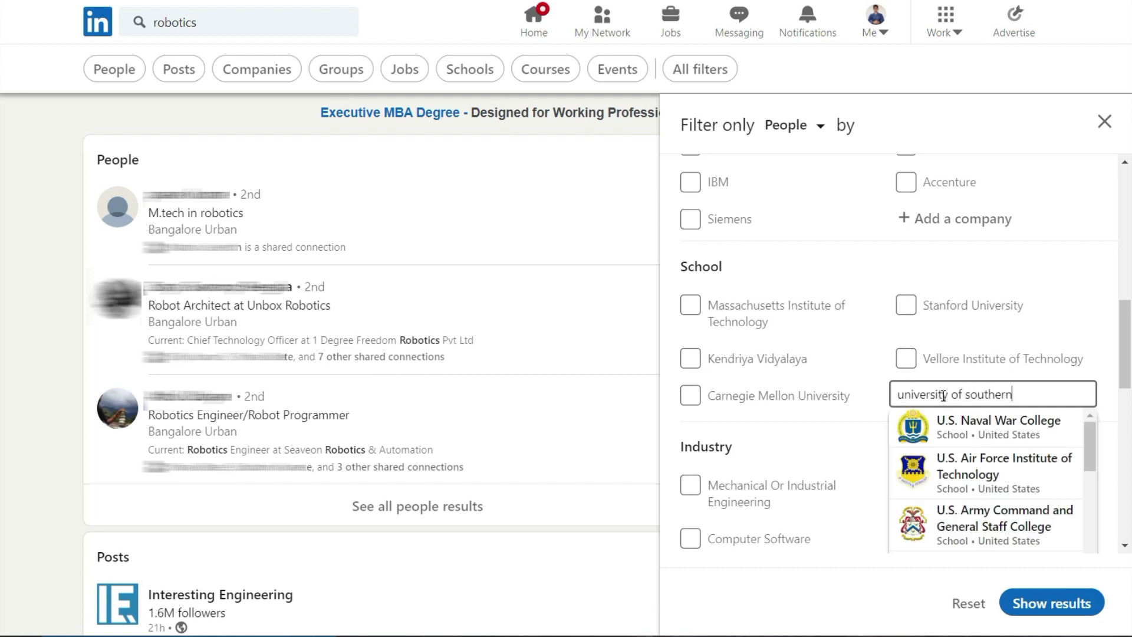
pyautogui.write(' califor')
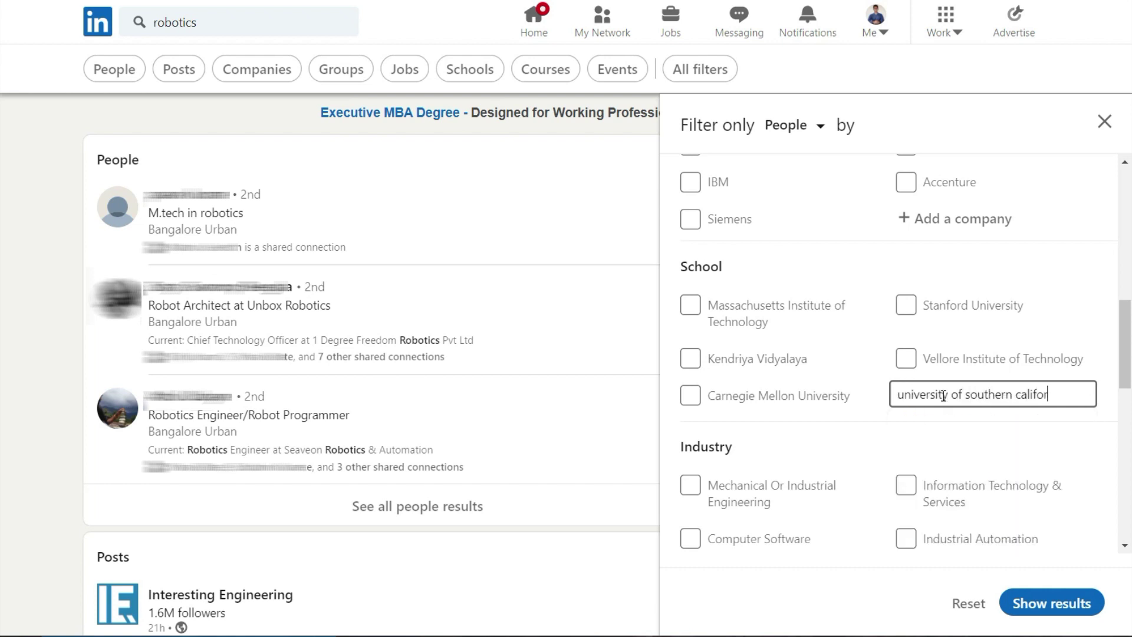
pyautogui.write('nia')
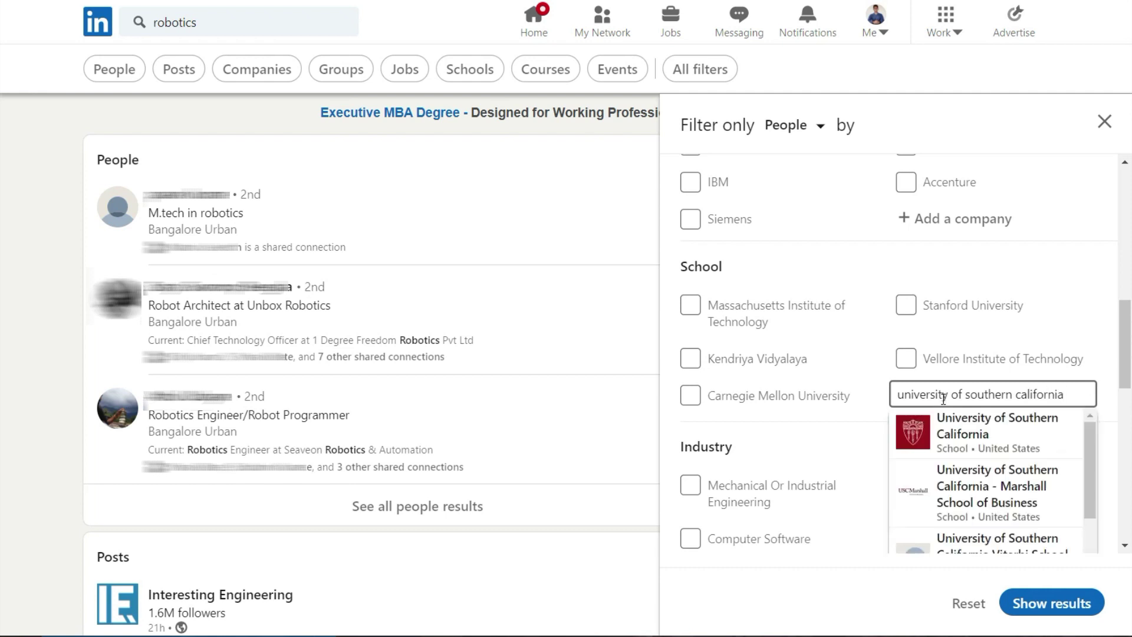
pyautogui.click(957, 431)
pyautogui.click(1042, 602)
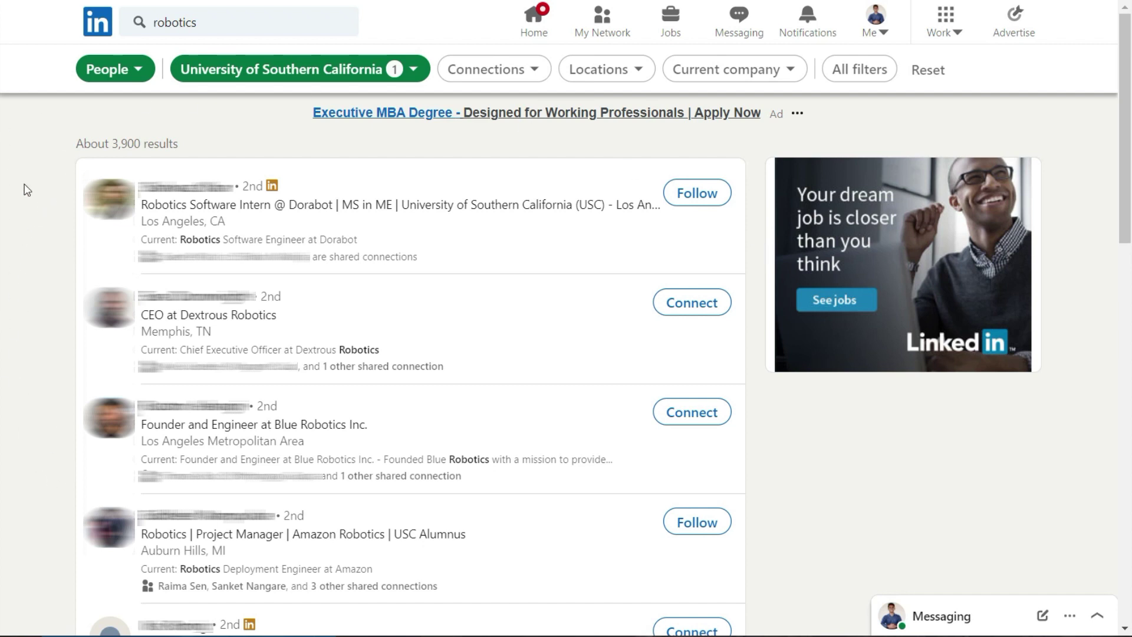
pyautogui.click(167, 190)
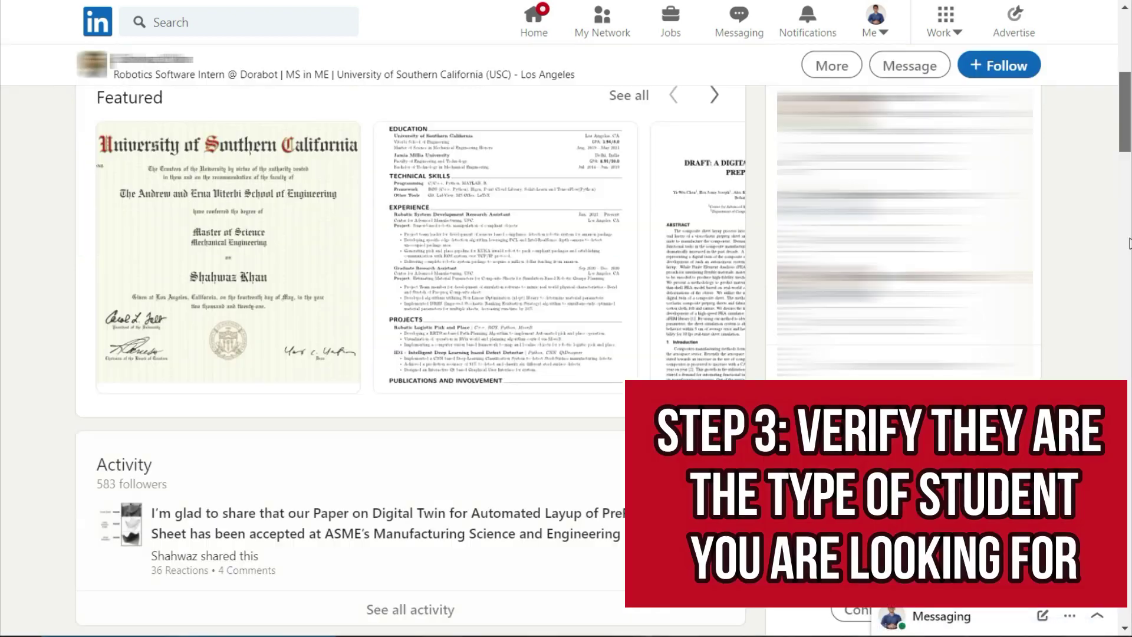
pyautogui.scroll(-7, 876, 148)
pyautogui.moveTo(1126, 121); pyautogui.dragTo(1127, 397)
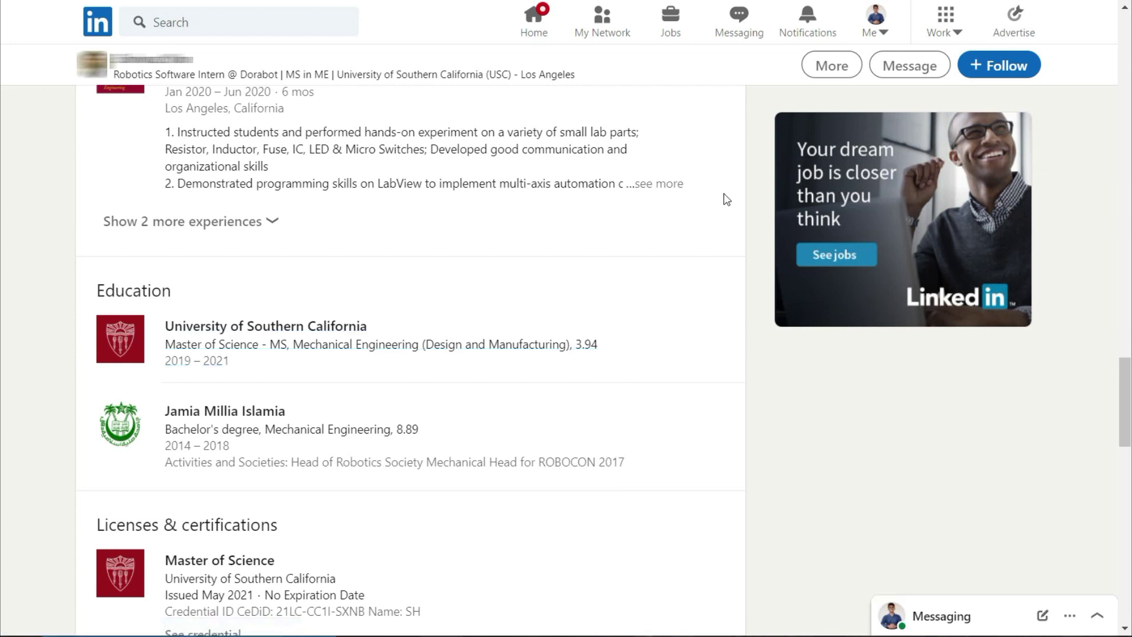
pyautogui.click(832, 66)
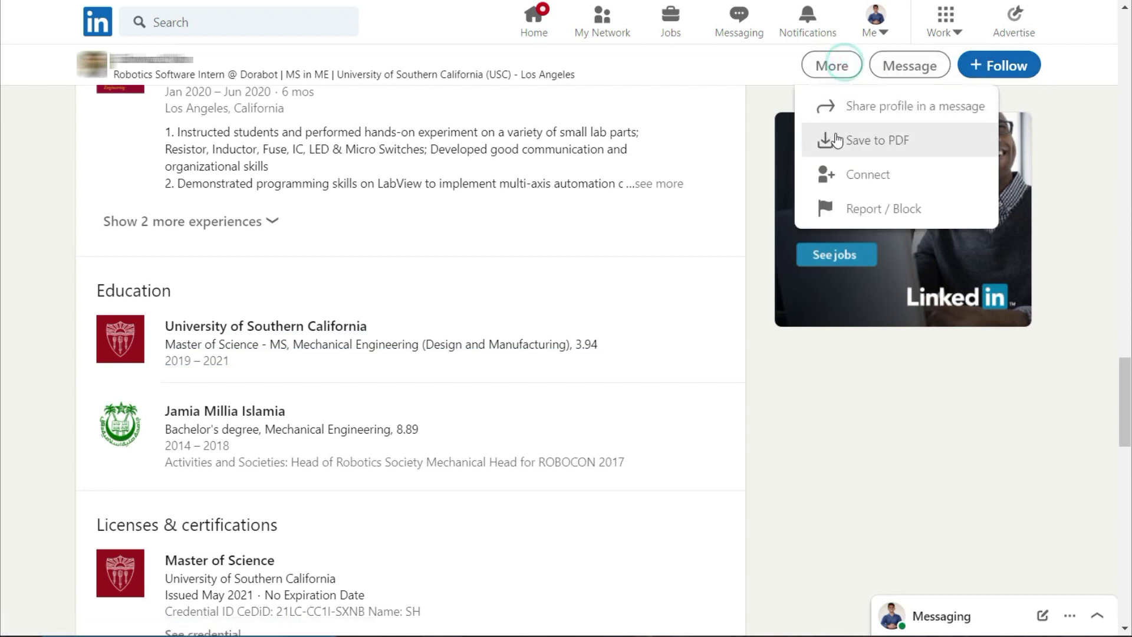
pyautogui.click(756, 233)
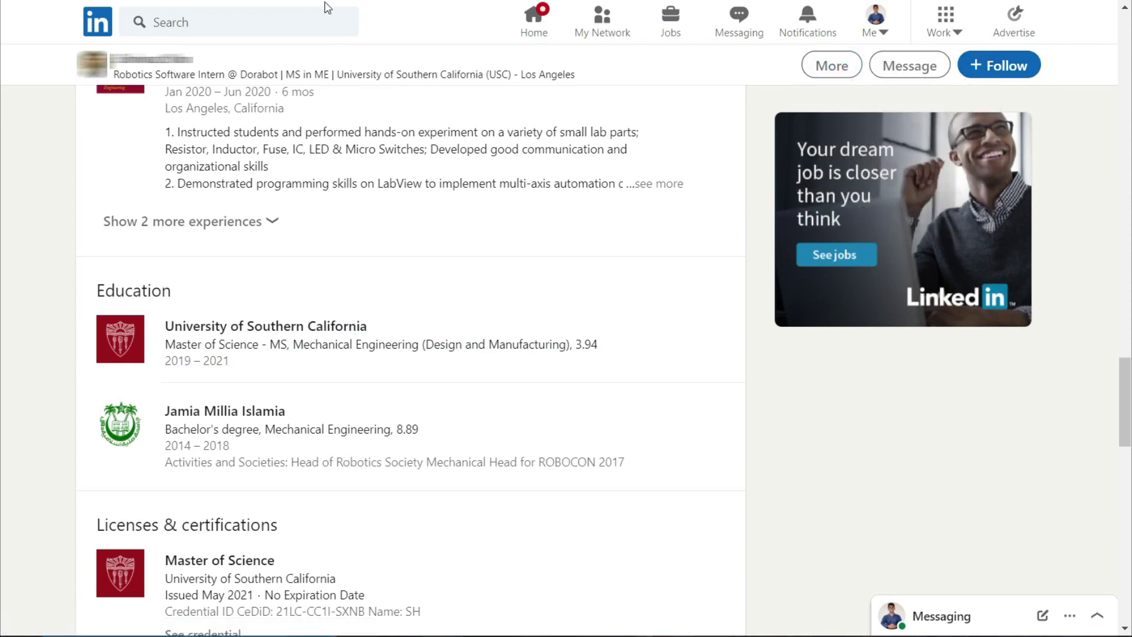
pyautogui.hotkey('alt', 'Left')
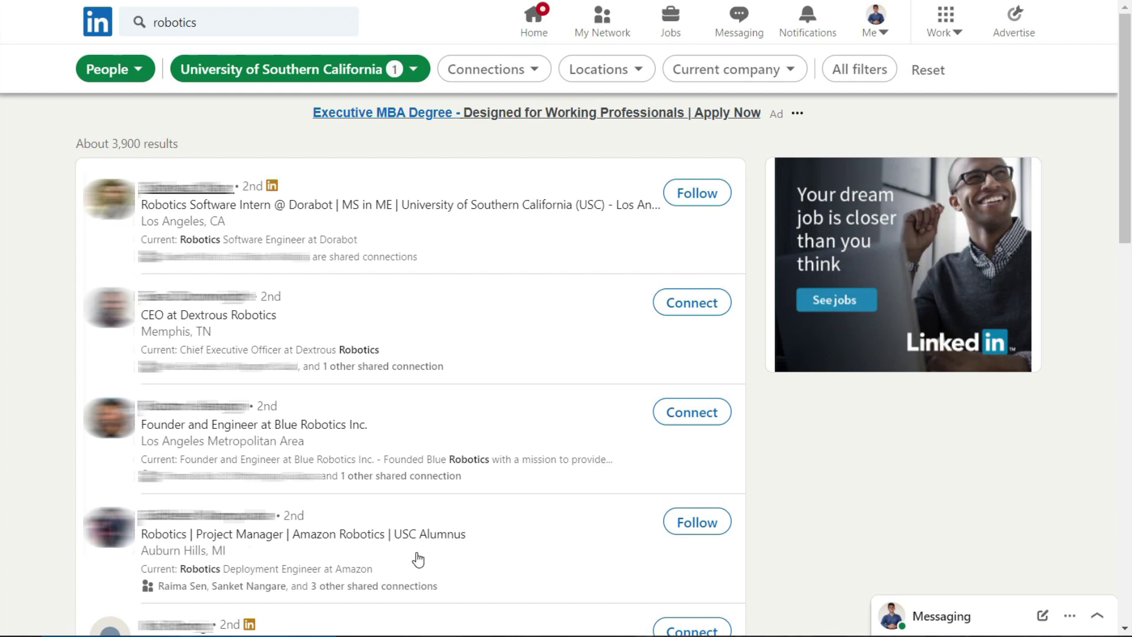
# - Check the Amazon Robotics project manager's profile down to Education, then return to the home feed
pyautogui.click(224, 530)
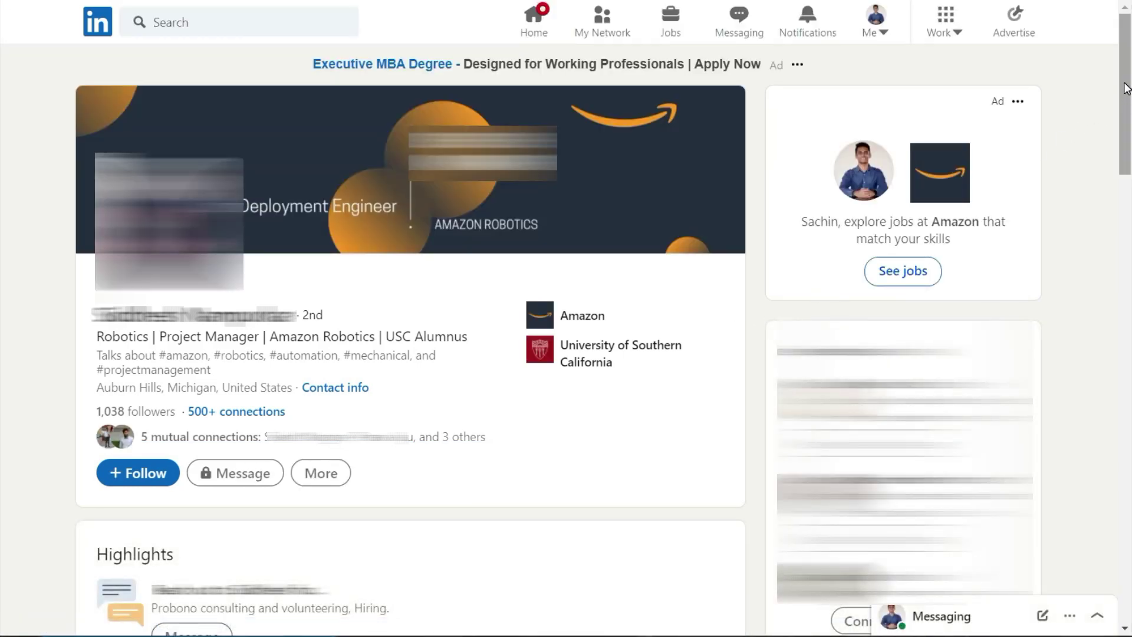
pyautogui.scroll(-8, 1127, 89)
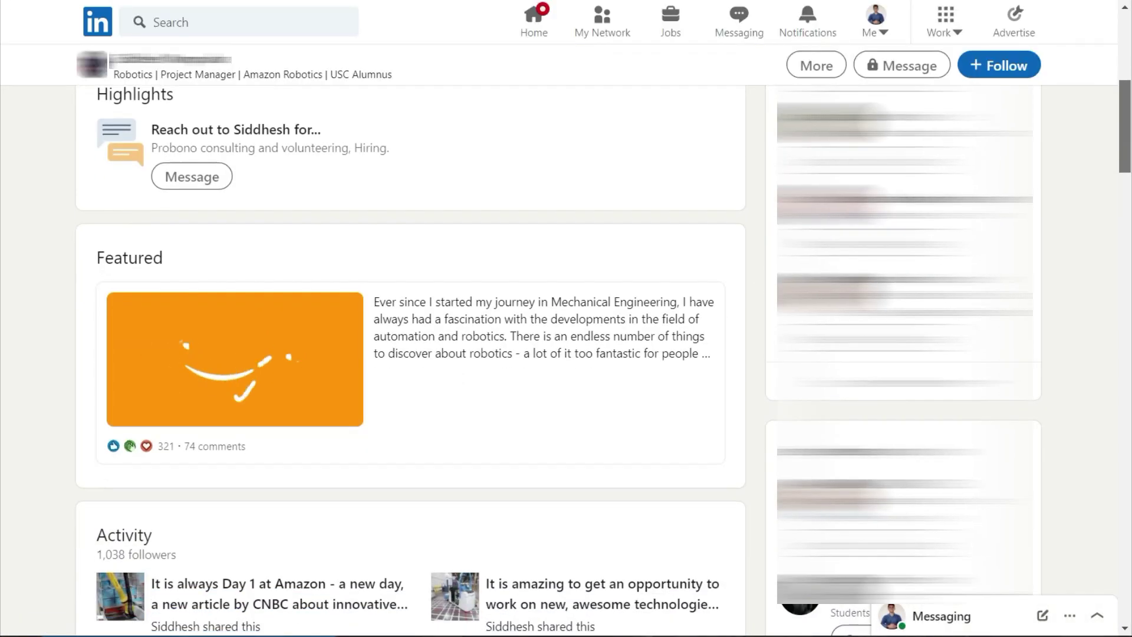
pyautogui.scroll(-20, 410, 360)
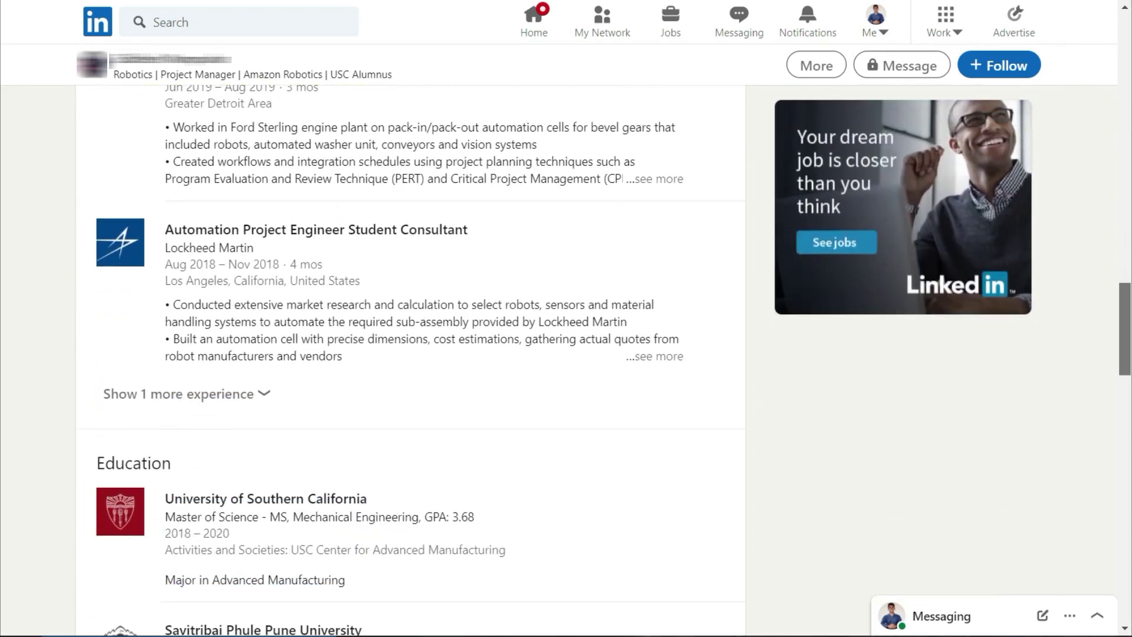
pyautogui.scroll(-5, 917, 426)
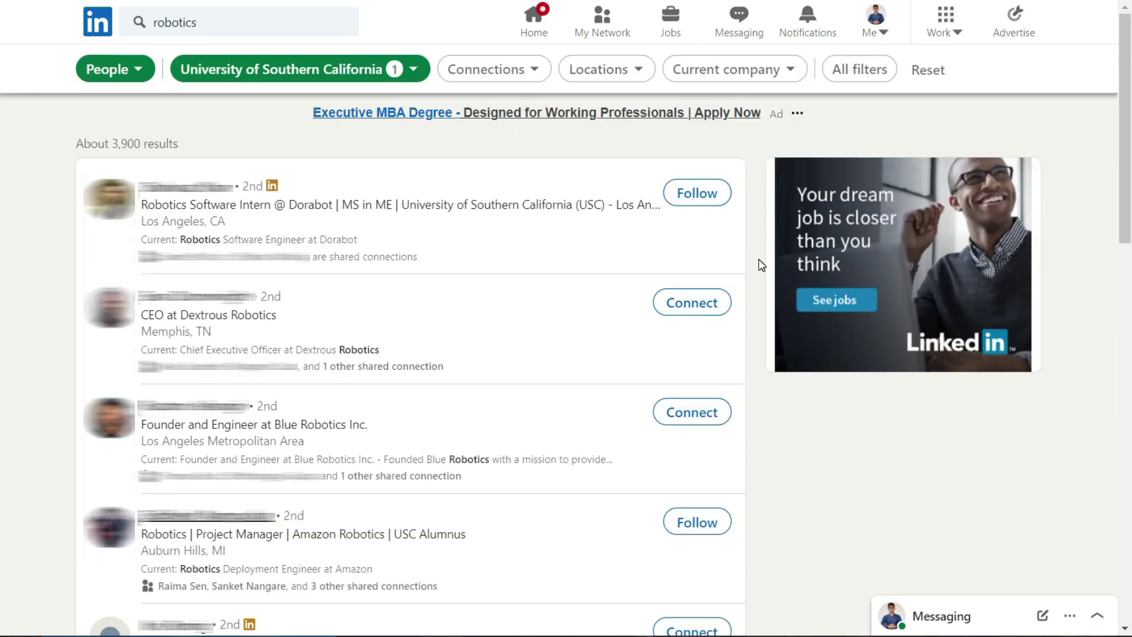
pyautogui.click(88, 21)
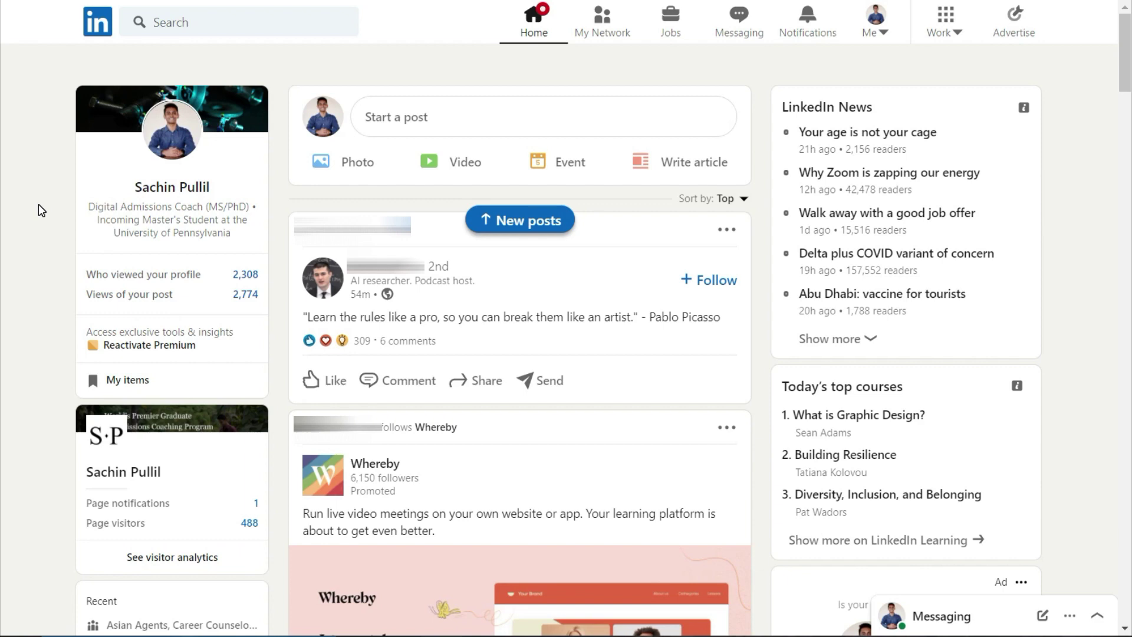
# - Run a LinkedIn search for 'charm lab'
pyautogui.click(250, 30)
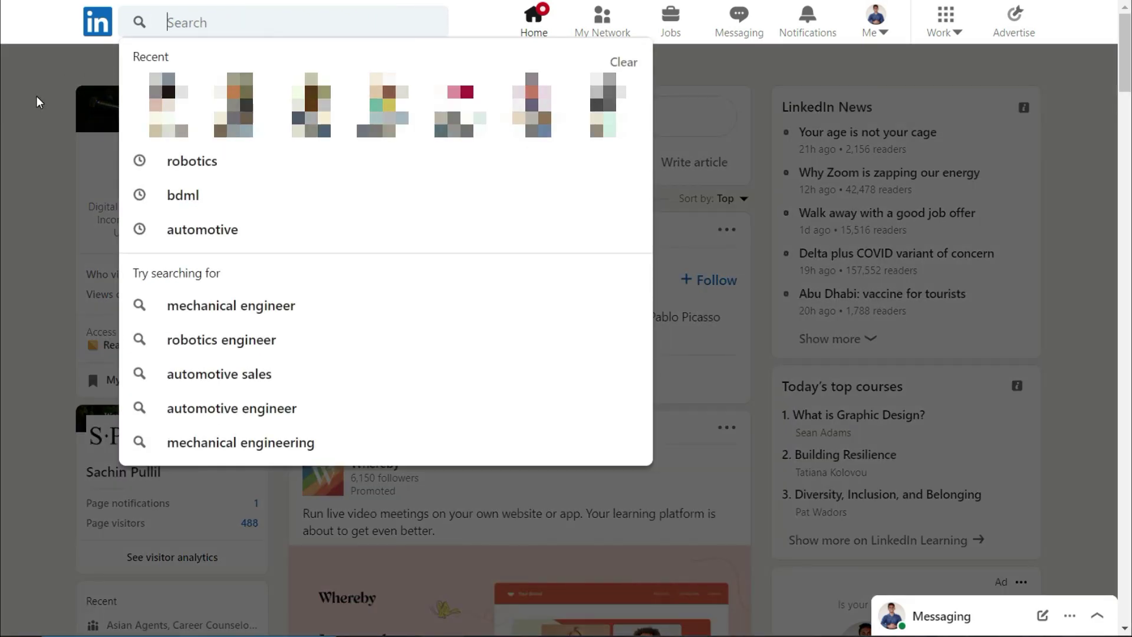
pyautogui.write('charm lab')
pyautogui.press('Return')
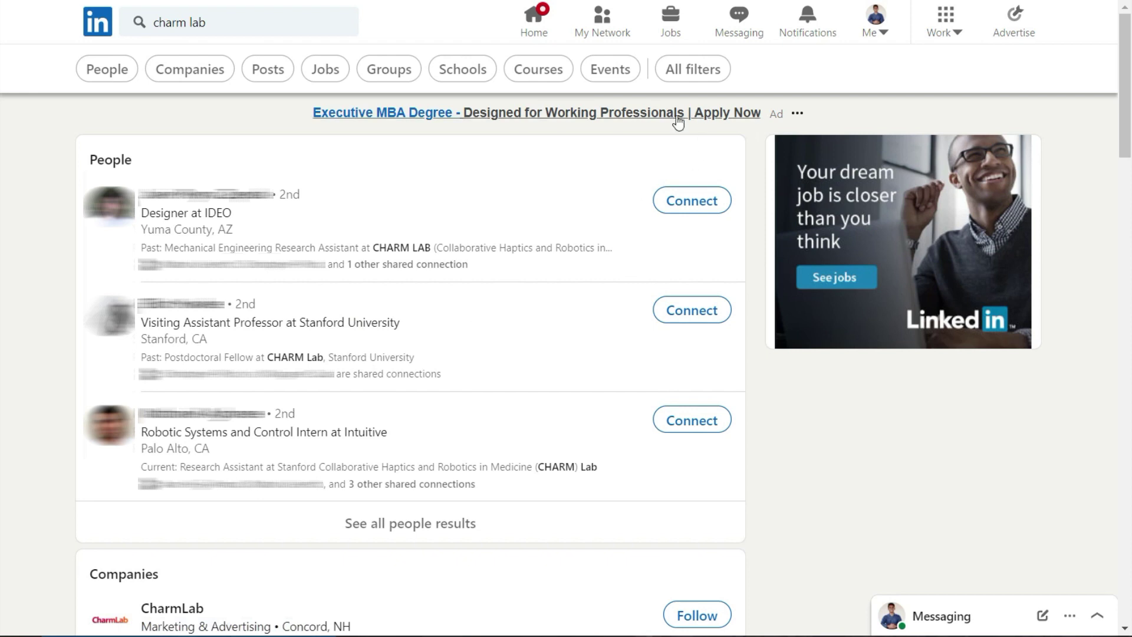
# - Restrict the charm lab people results to Stanford University under School
pyautogui.click(689, 70)
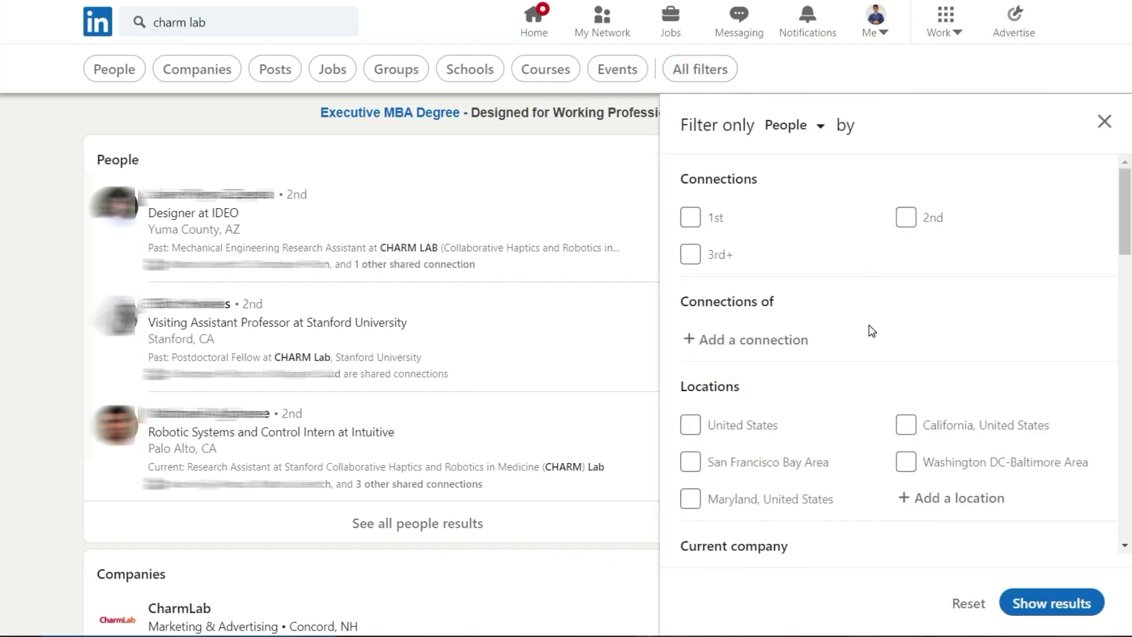
pyautogui.scroll(-7, 869, 328)
pyautogui.scroll(-3, 765, 332)
pyautogui.click(690, 322)
pyautogui.click(1051, 603)
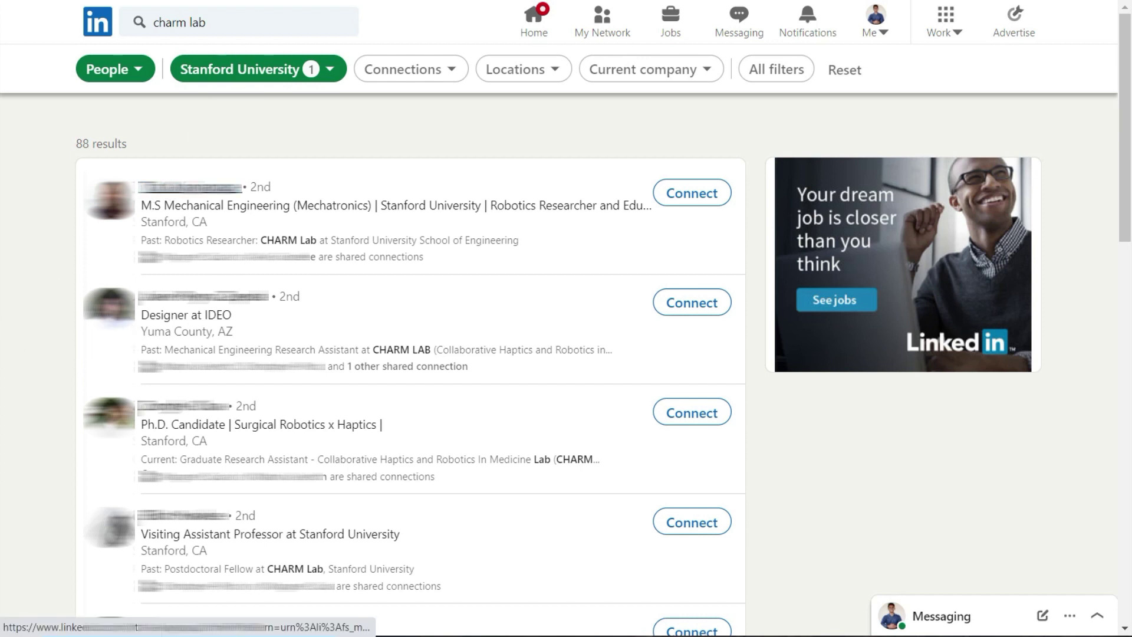
# - Review the first Stanford result's profile down to its Education entries and check its More actions
pyautogui.click(189, 187)
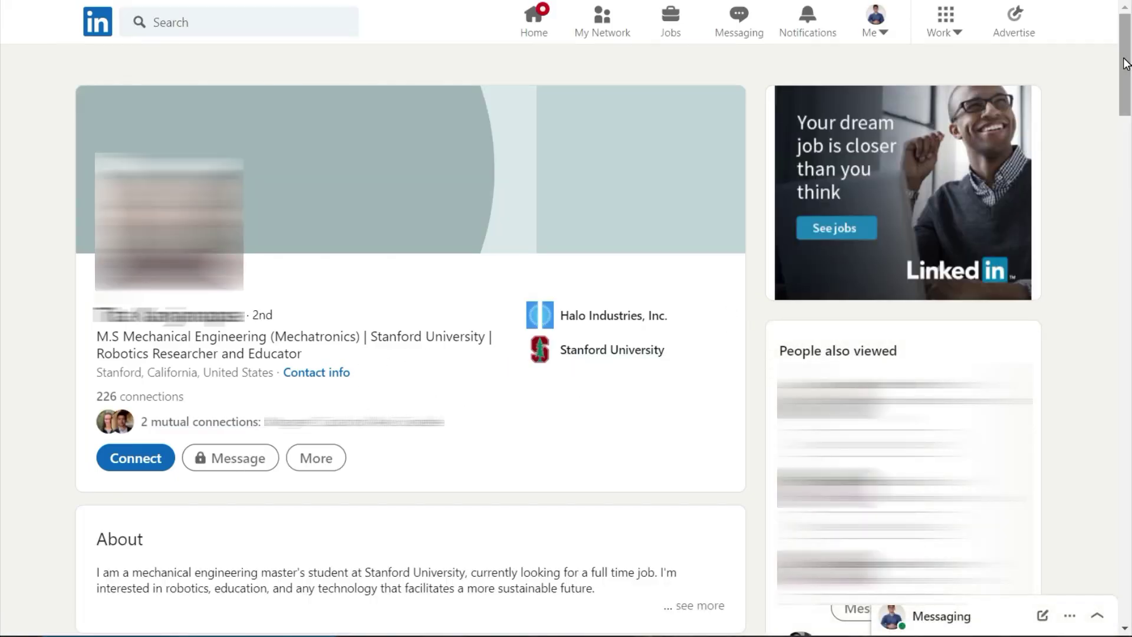
pyautogui.moveTo(1126, 64); pyautogui.dragTo(1130, 347)
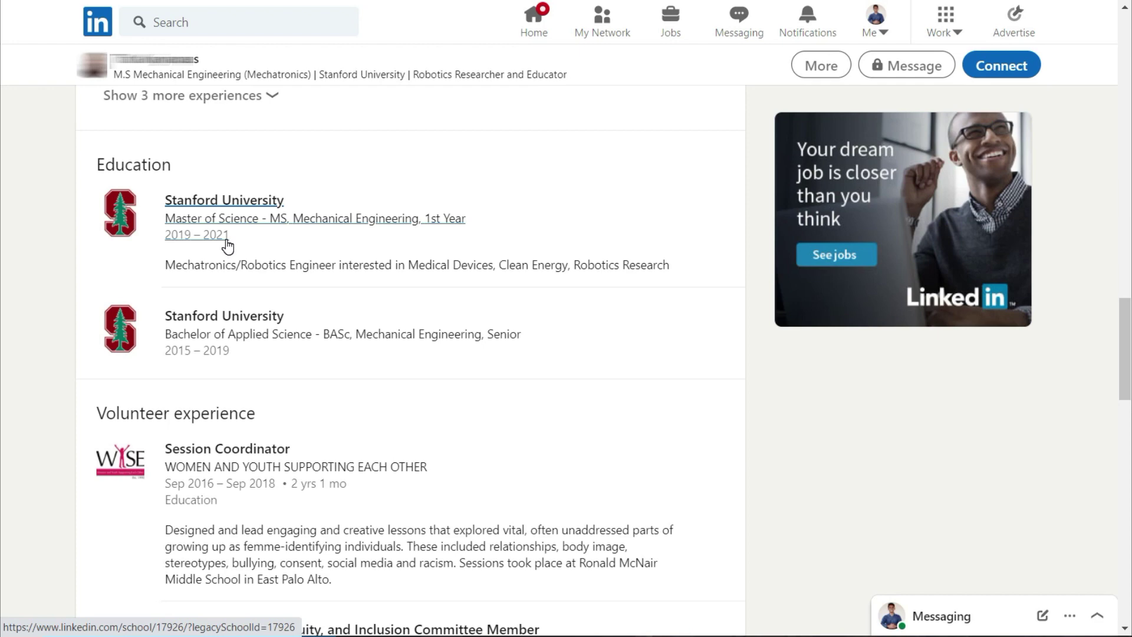
pyautogui.moveTo(1127, 342); pyautogui.dragTo(1117, 281)
pyautogui.click(846, 76)
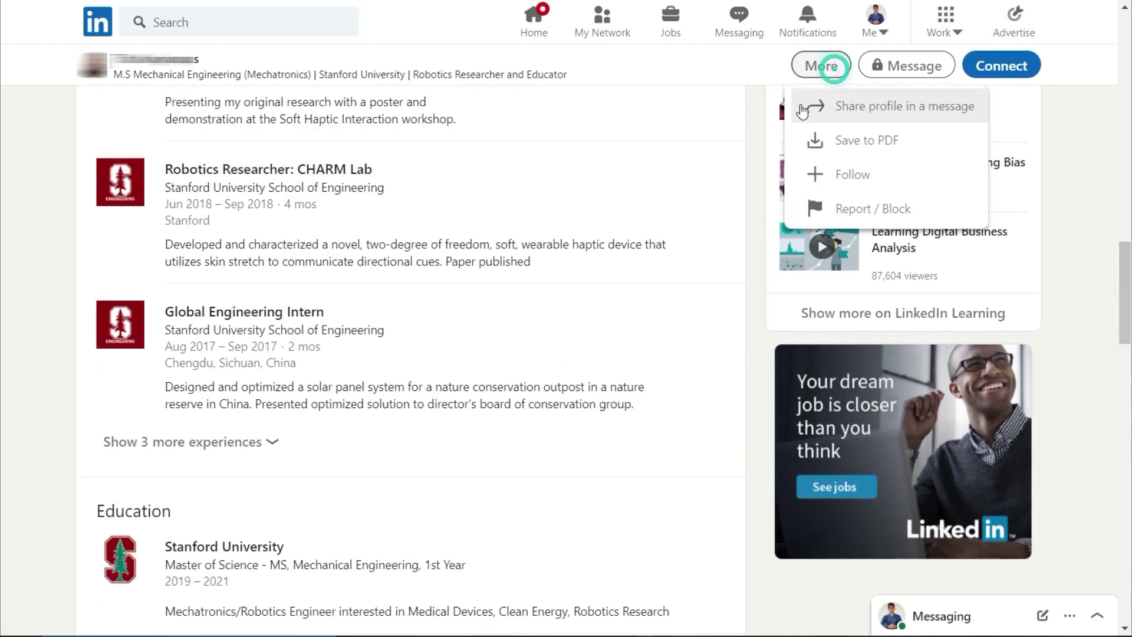
pyautogui.click(1071, 112)
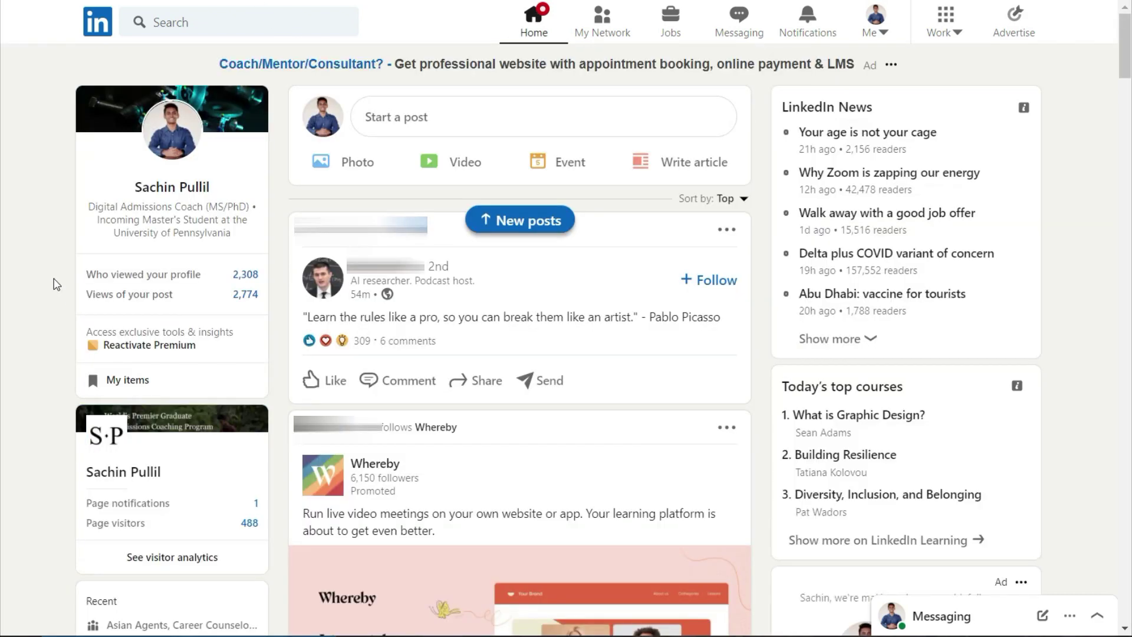
# - Run a LinkedIn search for 'automotive'
pyautogui.click(194, 21)
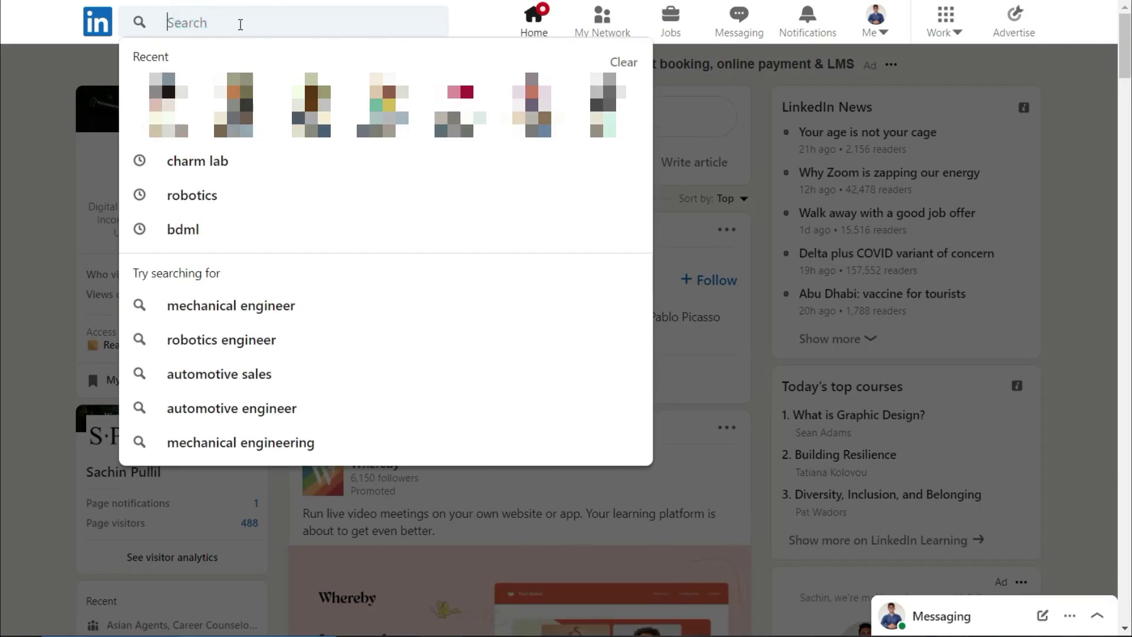
pyautogui.write('automotive')
pyautogui.press('Return')
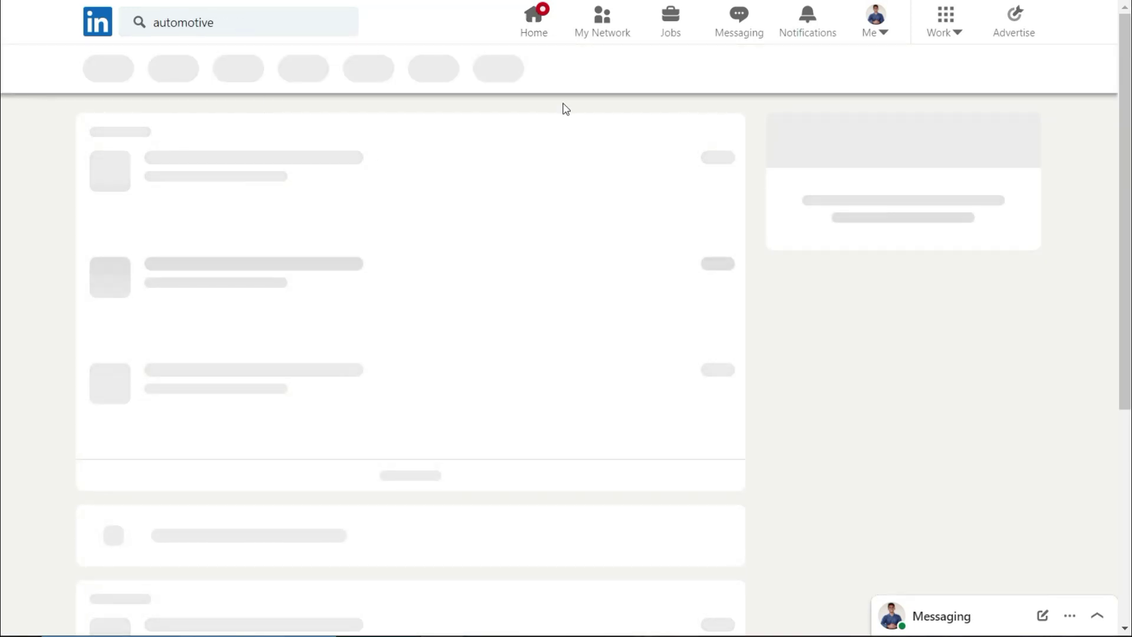
# - In All filters, search the School filter for 'arizona' schools
pyautogui.click(686, 70)
pyautogui.scroll(-10, 869, 445)
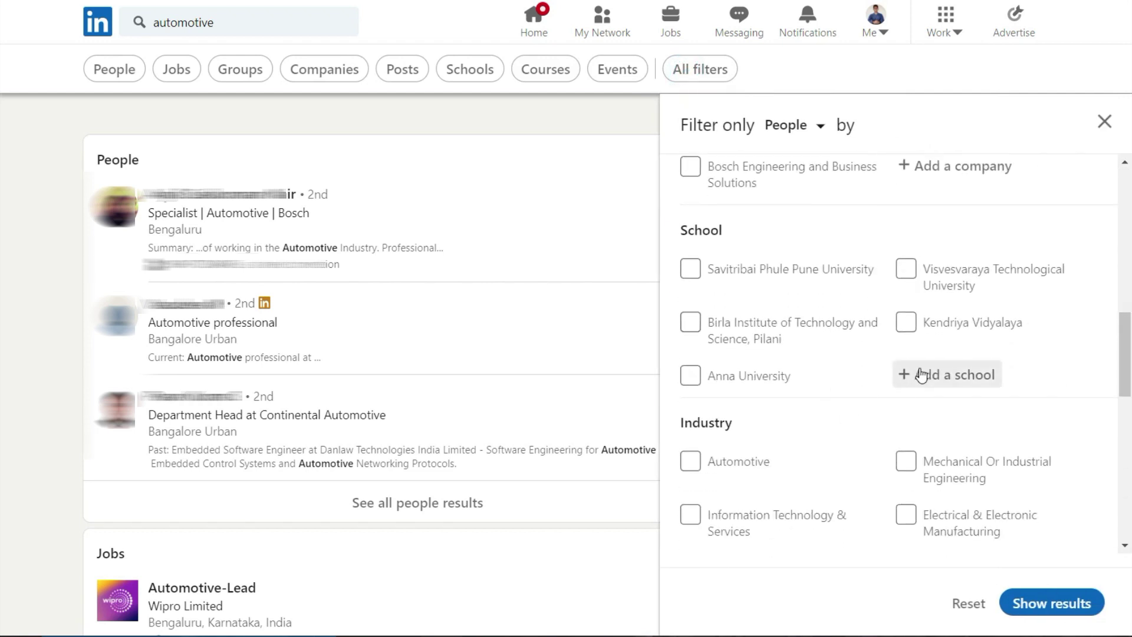
pyautogui.click(922, 375)
pyautogui.write('ari')
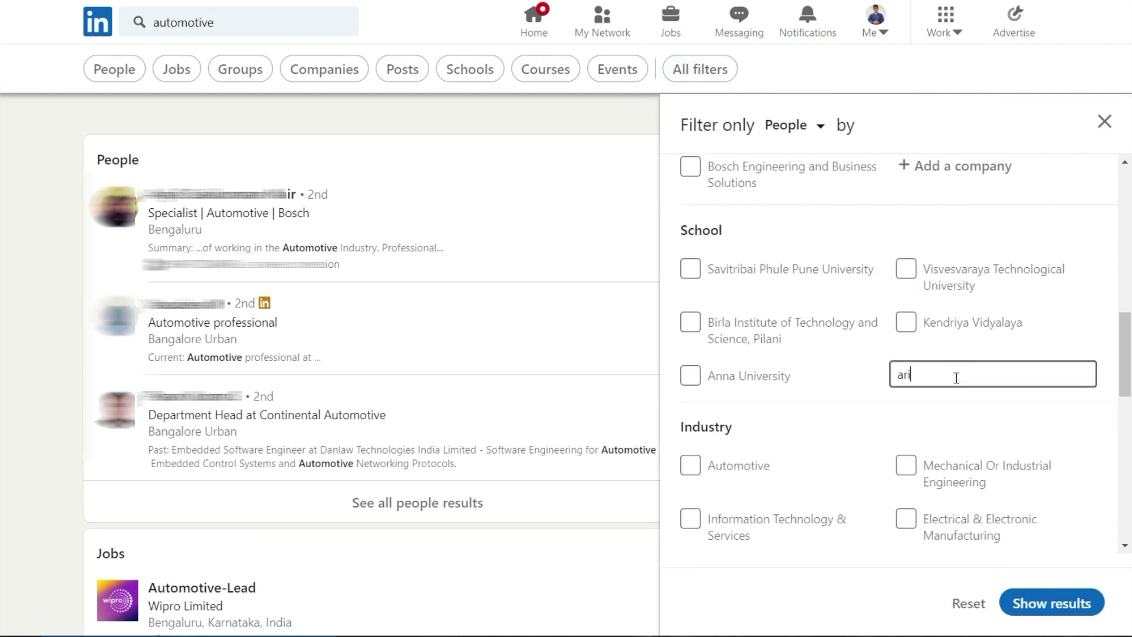
pyautogui.write('zona')
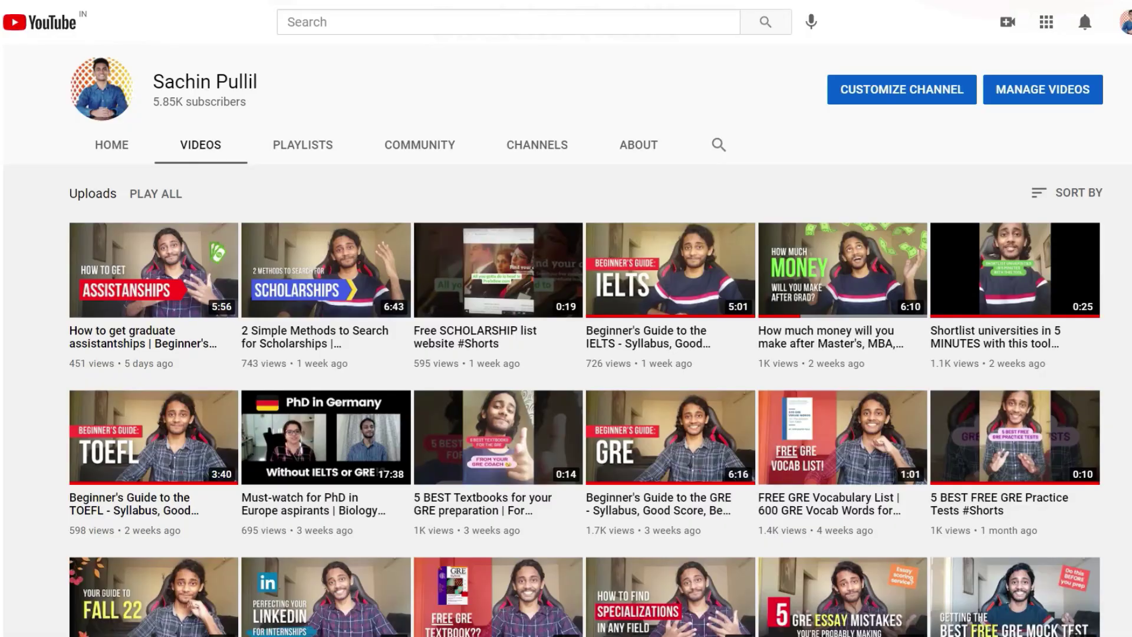
pyautogui.scroll(-2, 566, 354)
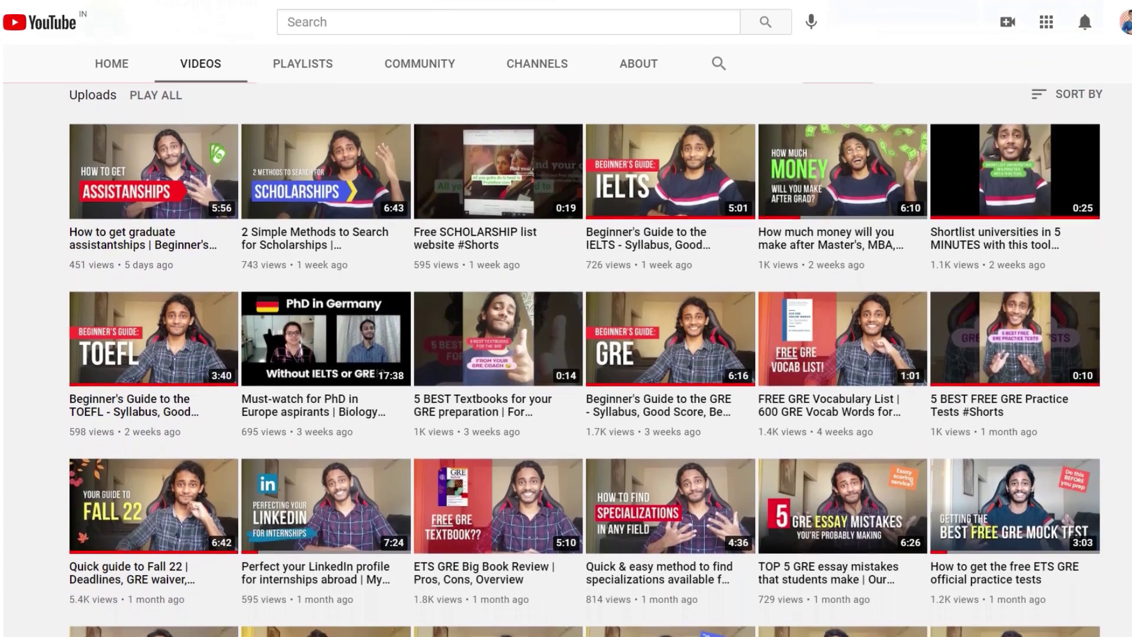
pyautogui.scroll(-1, 566, 354)
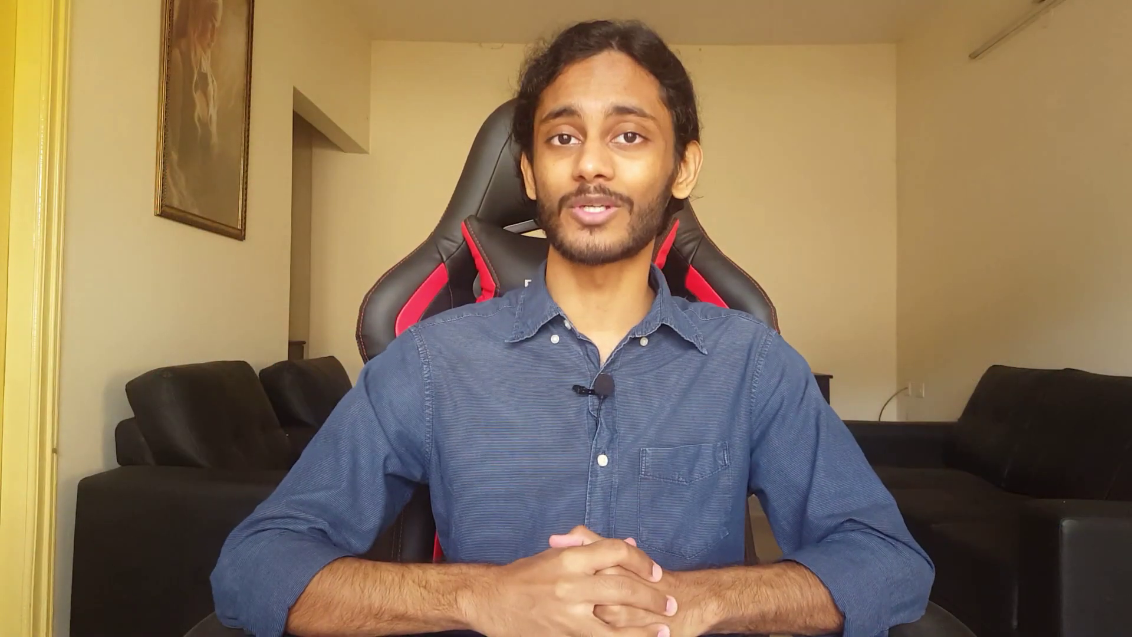